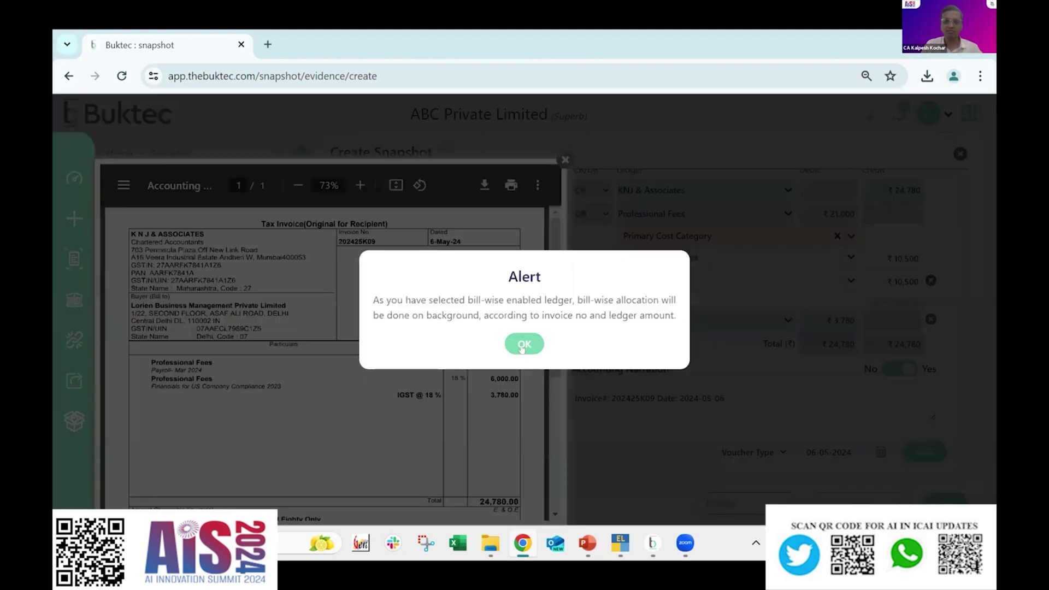
Acknowledge the bill-wise allocation notice for the ₹24,780 K N J & Associates snapshot
left_click(525, 343)
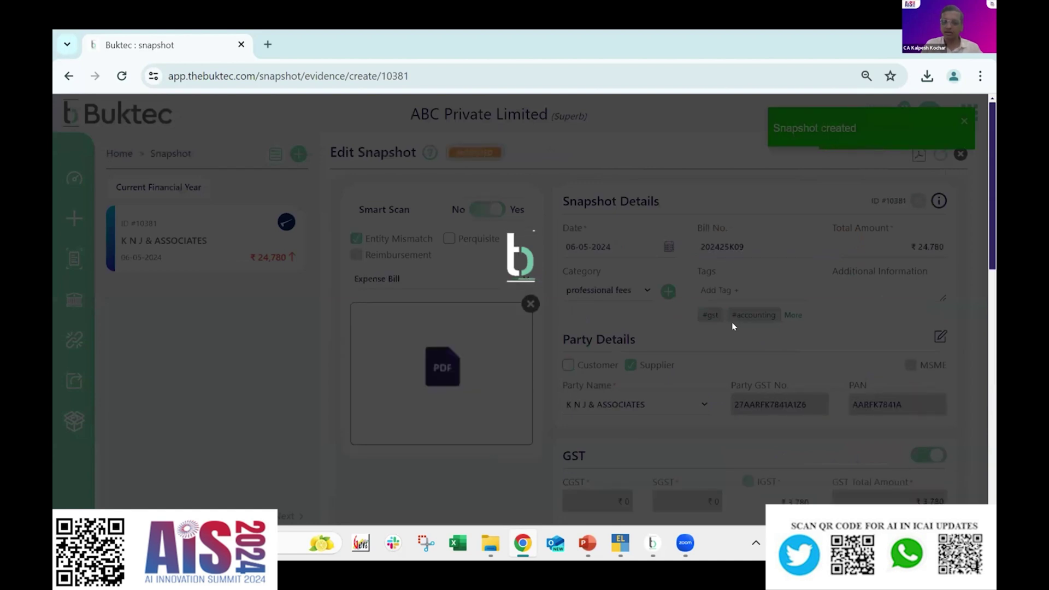
Review the saved snapshot's ledger rows, then start syncing ABC Private Limited in Accounting Bridge
scroll(710, 355, "down", 8)
scroll(684, 379, "down", 3)
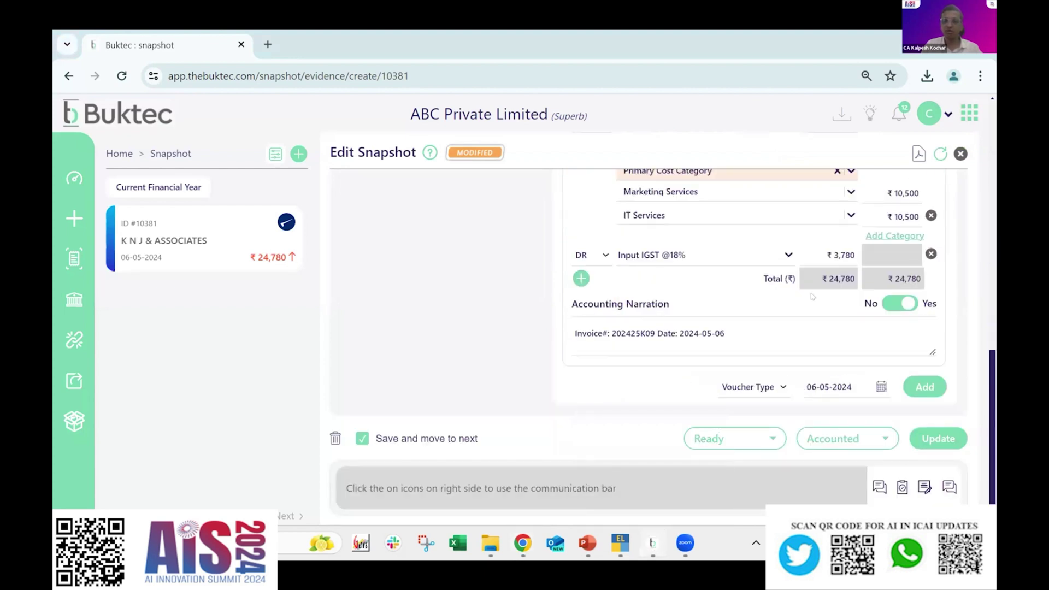
left_click(653, 544)
left_click(873, 200)
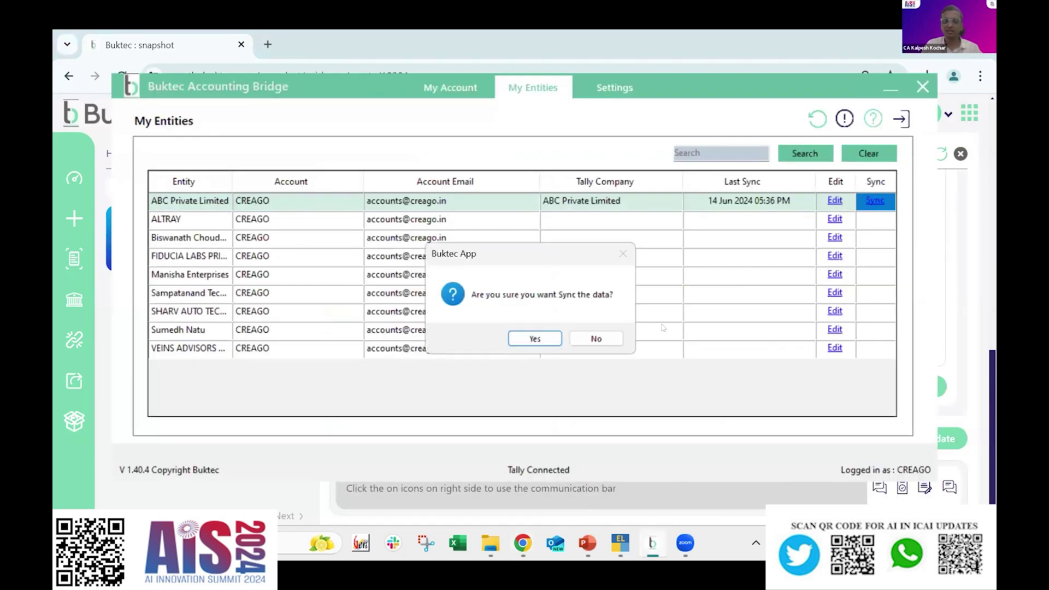
Confirm the ABC Private Limited sync, acknowledge its completion, and move to TallyPrime's reports
left_click(520, 340)
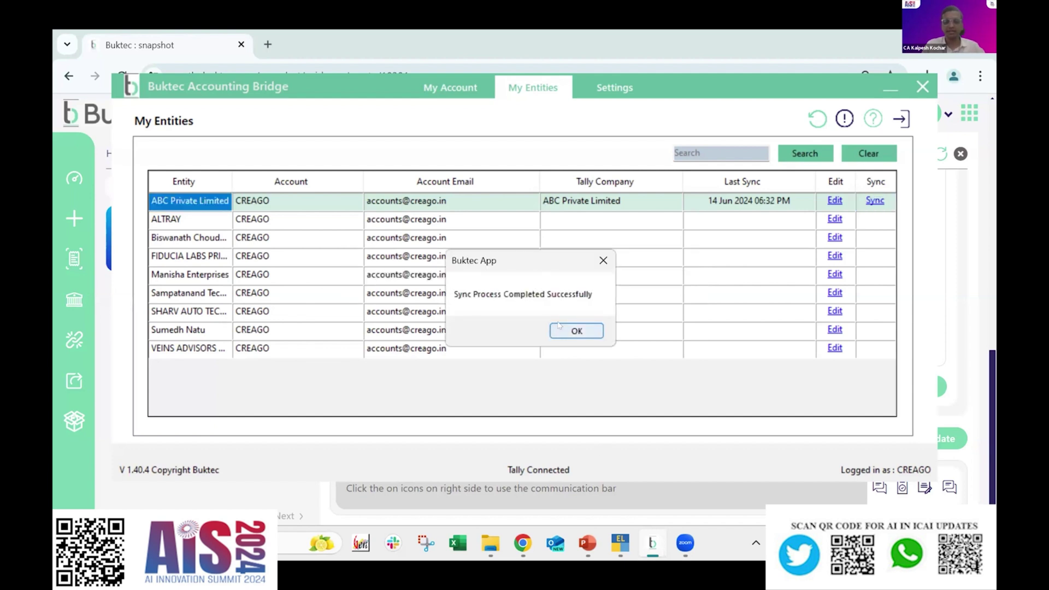
left_click(561, 326)
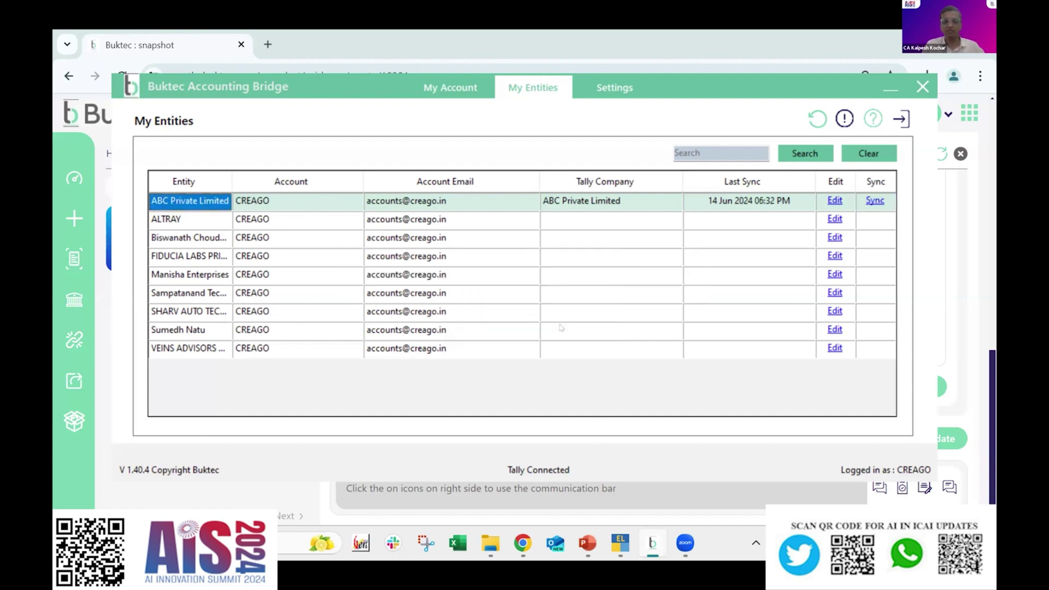
left_click(620, 542)
key("Return")
Open the KNJ & Associates ledger and its ₹24,780 Professional Fees journal voucher
type("alKnj")
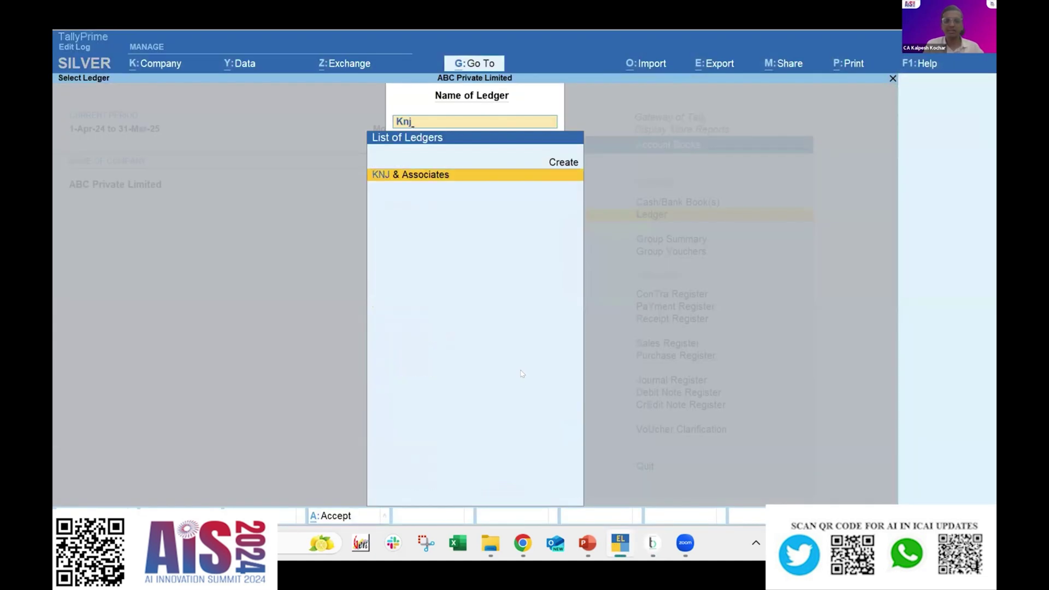
key("Return")
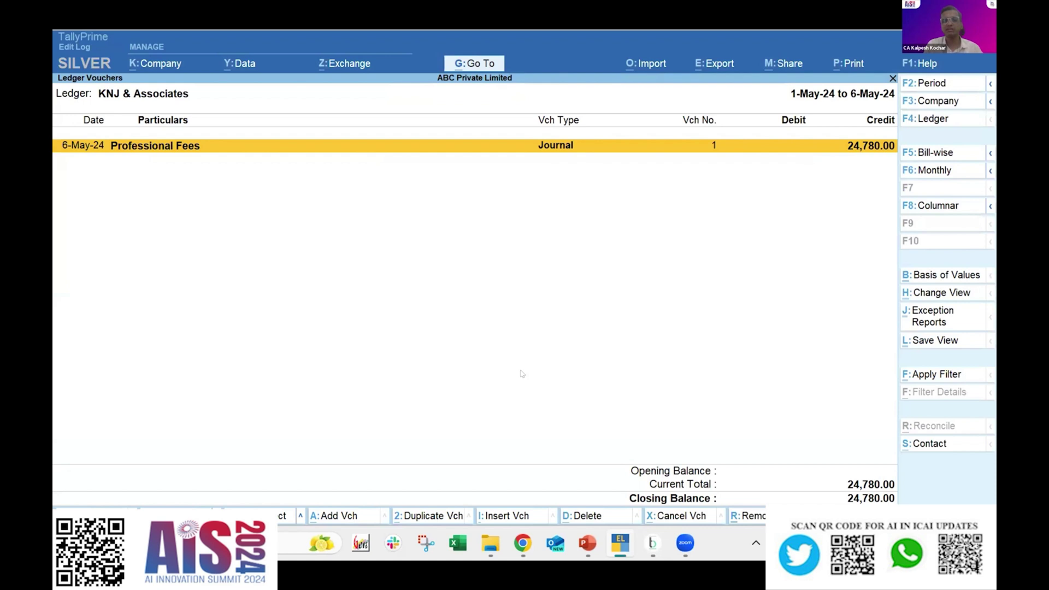
key("Return")
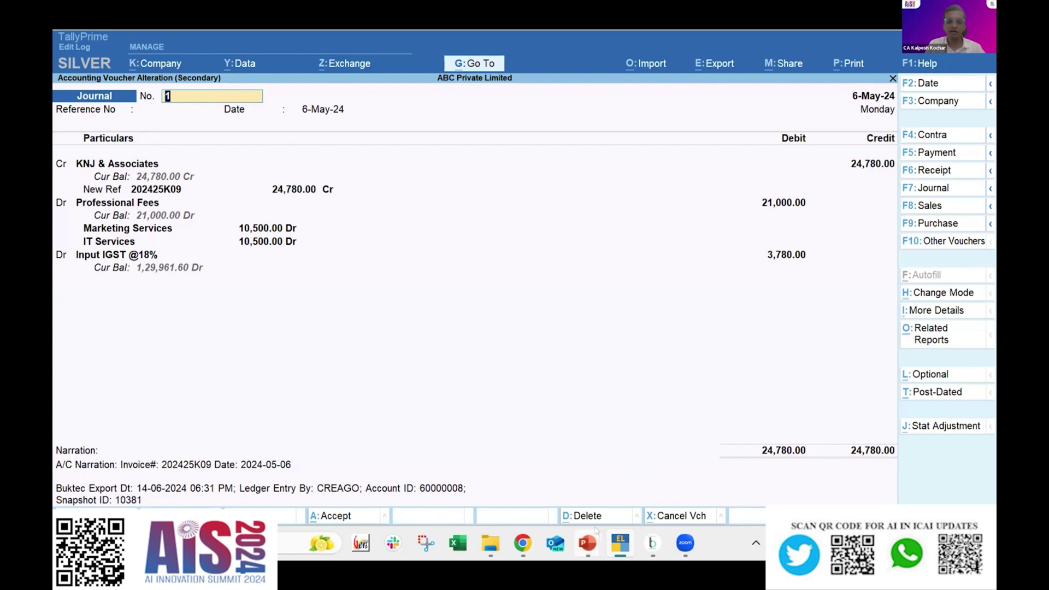
left_click(588, 543)
Show the Common Challenges in Accounting slide full screen, then return to the Buktec snapshot
mouse_move(588, 543)
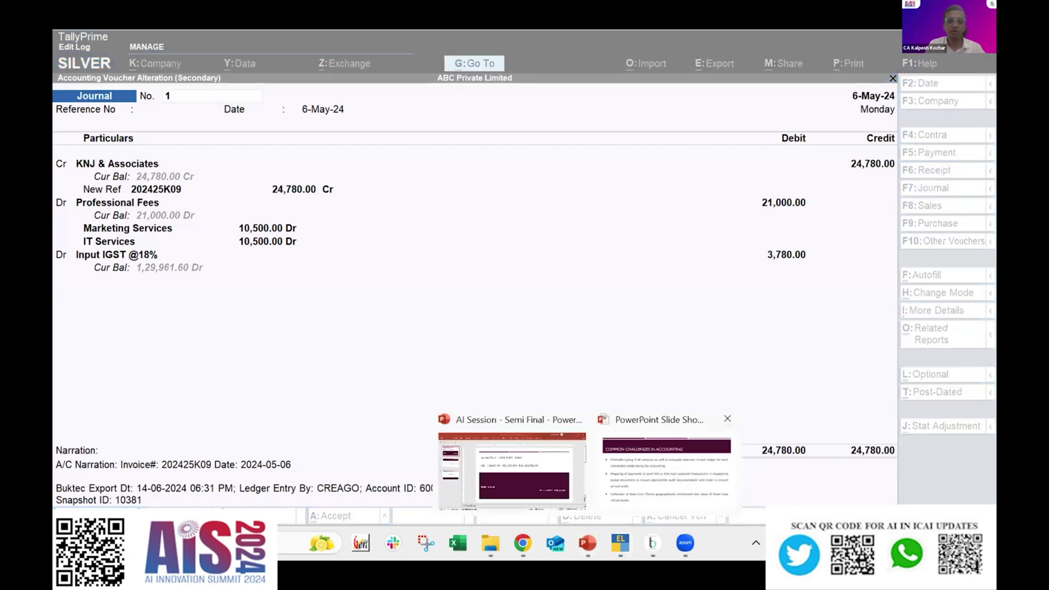
left_click(665, 470)
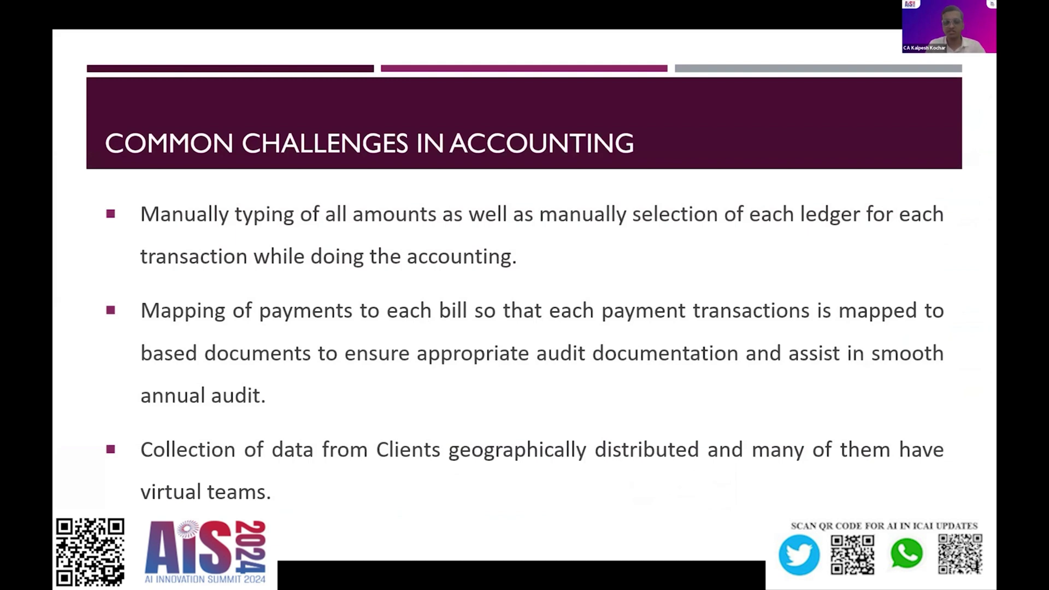
key("alt+Tab")
key("alt+Tab")
key("alt+Tab")
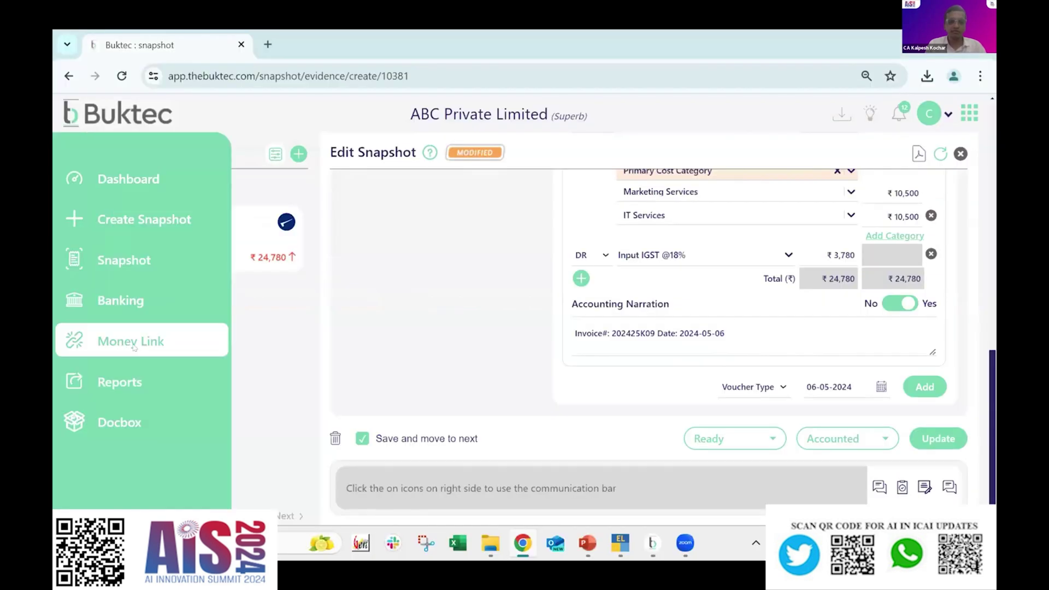
Leave the snapshot unsaved in Money Link and open the 'creago' payment transaction
left_click(131, 349)
left_click(521, 325)
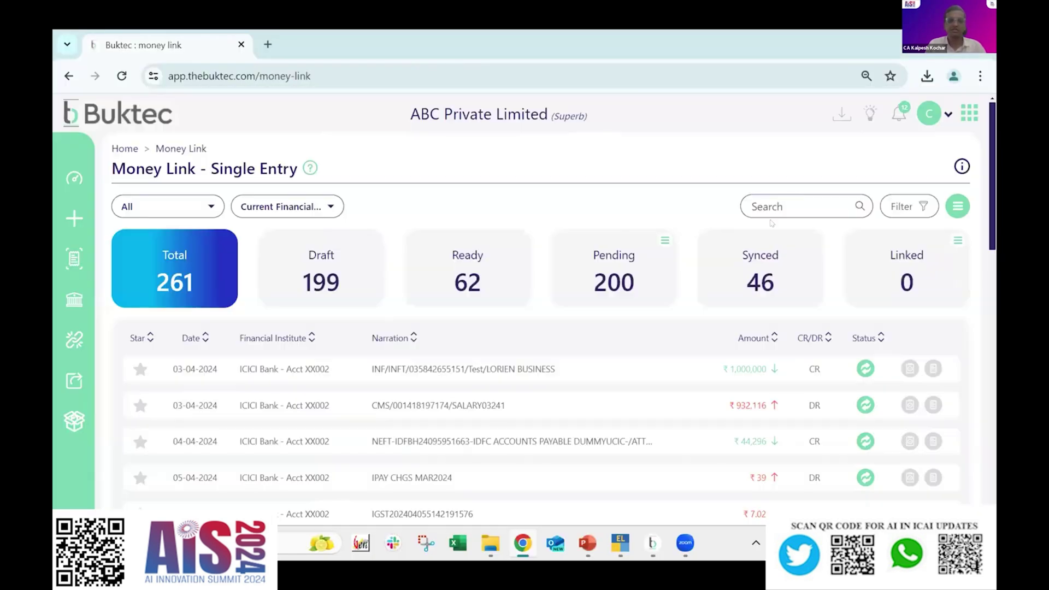
left_click(783, 197)
type("creago")
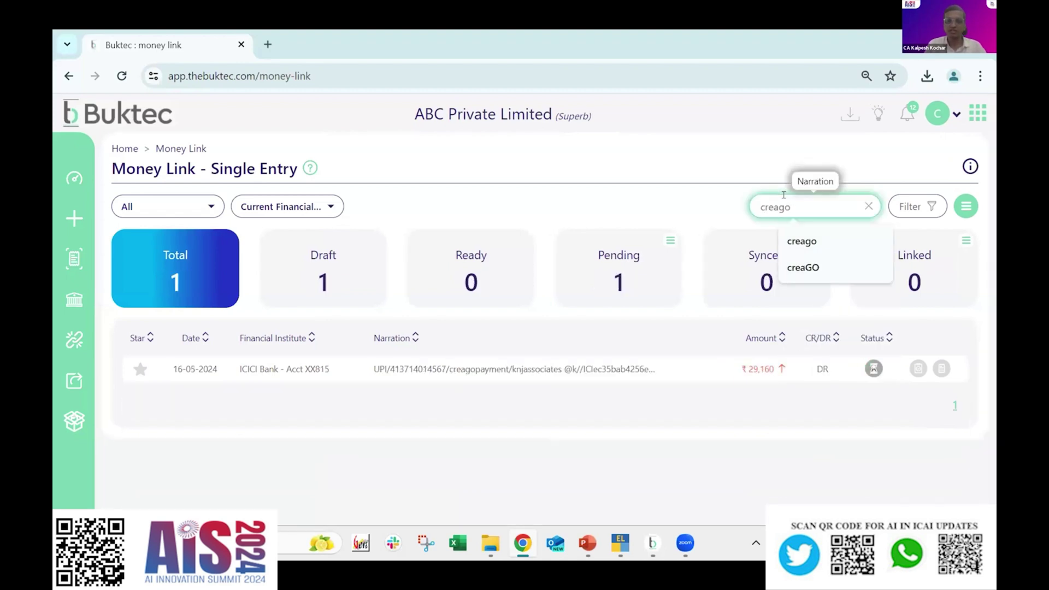
left_click(426, 373)
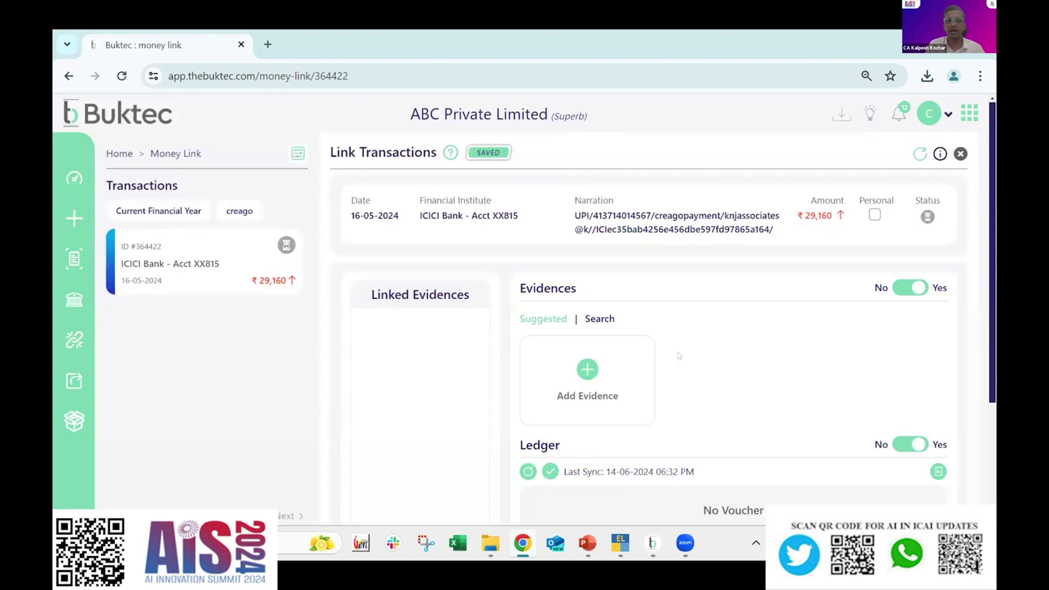
Switch to Evidences and filter them by supplier 'knj'
mouse_move(79, 387)
scroll(670, 246, "down", 1)
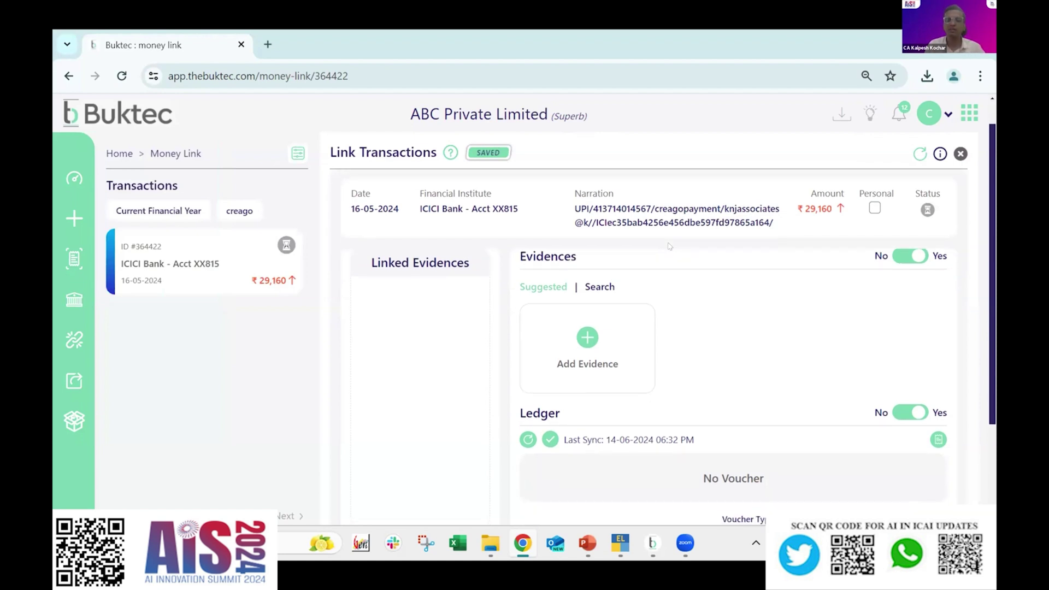
scroll(669, 246, "down", 1)
scroll(669, 246, "up", 2)
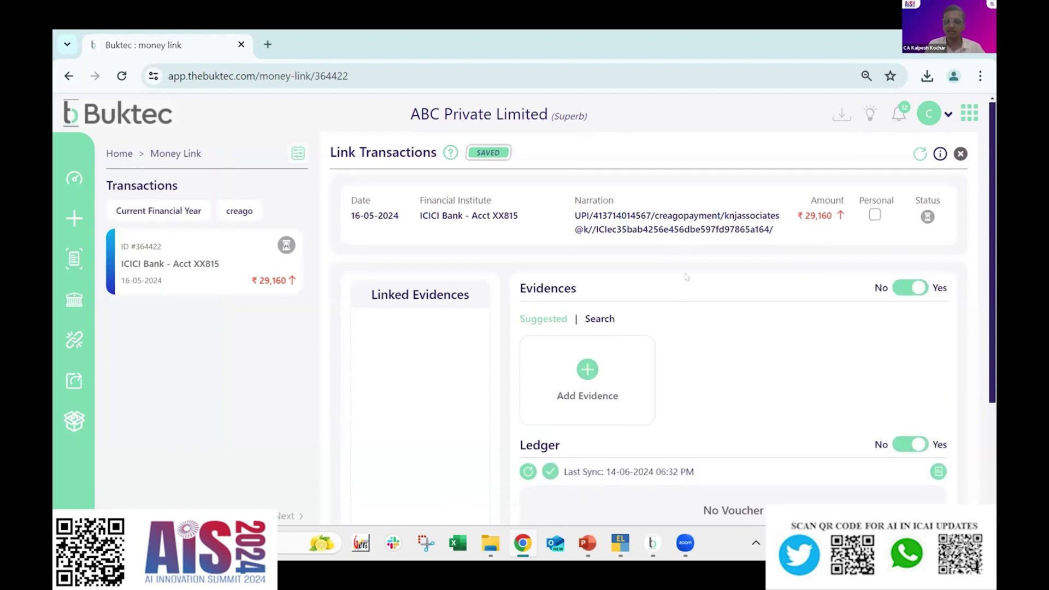
left_click(596, 319)
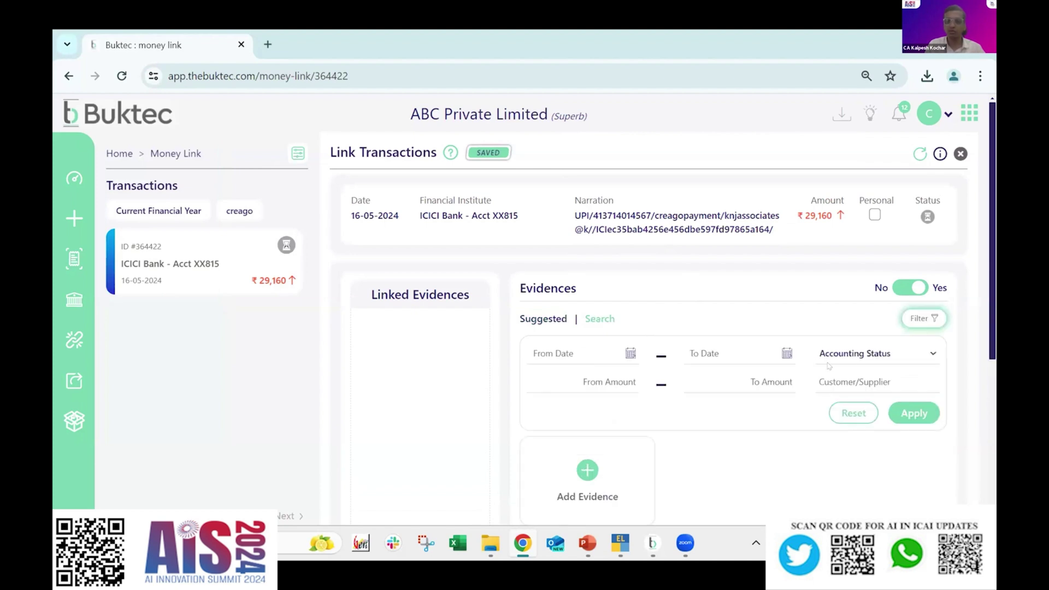
left_click(830, 382)
left_click(891, 417)
left_click(902, 417)
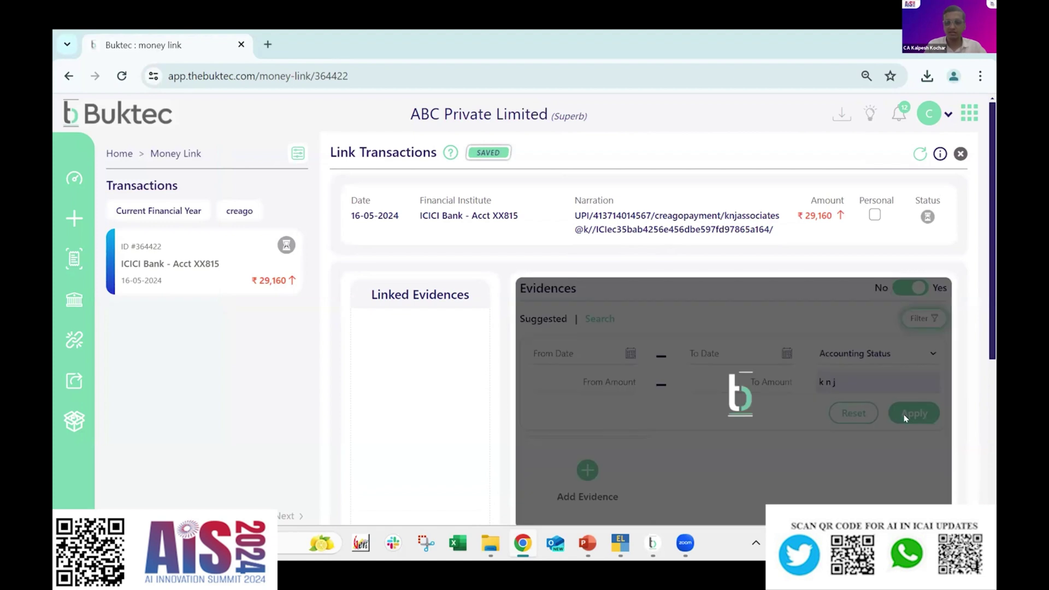
Limit the evidences to the date range 1 May 2024 to 14 June 2024
left_click(566, 356)
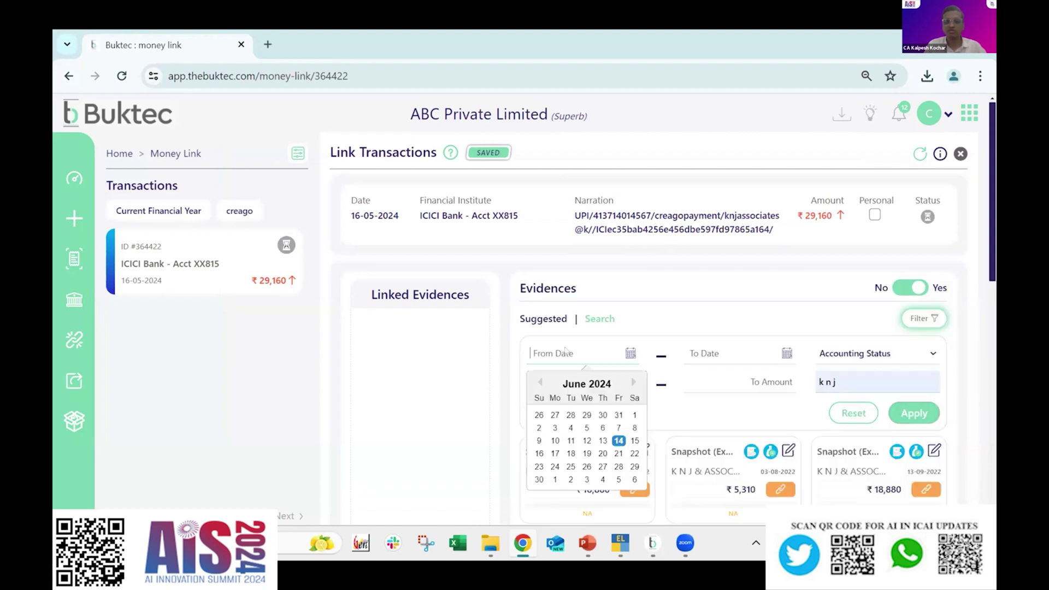
left_click(540, 382)
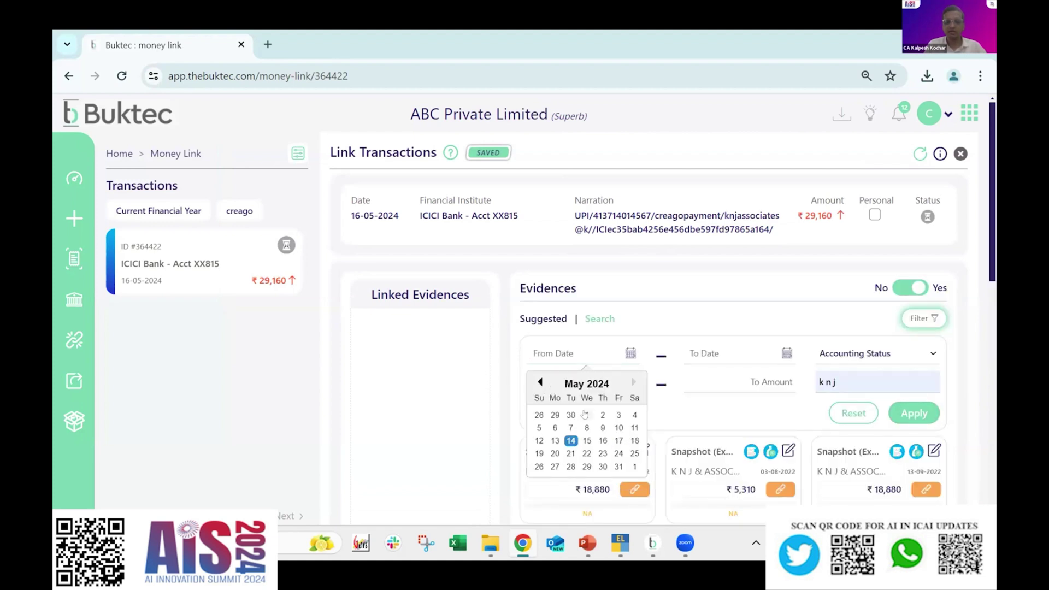
left_click(585, 414)
left_click(783, 355)
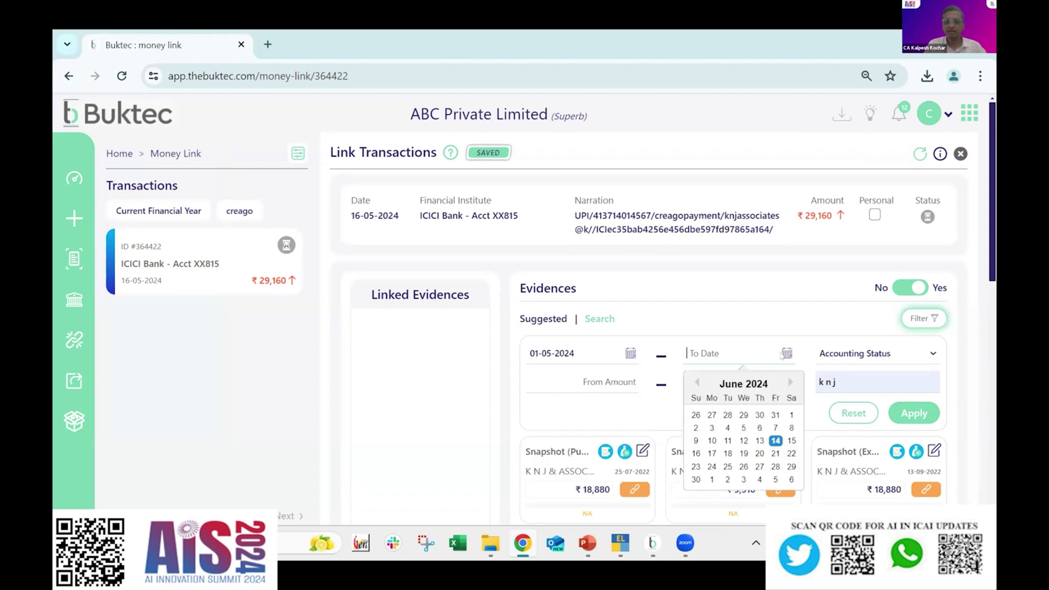
left_click(776, 441)
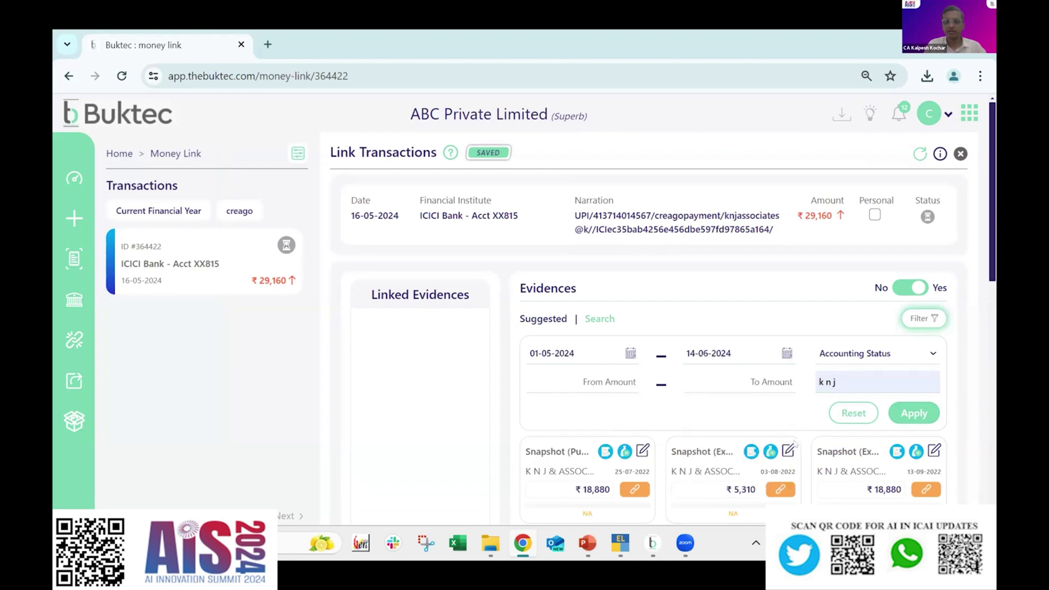
left_click(904, 416)
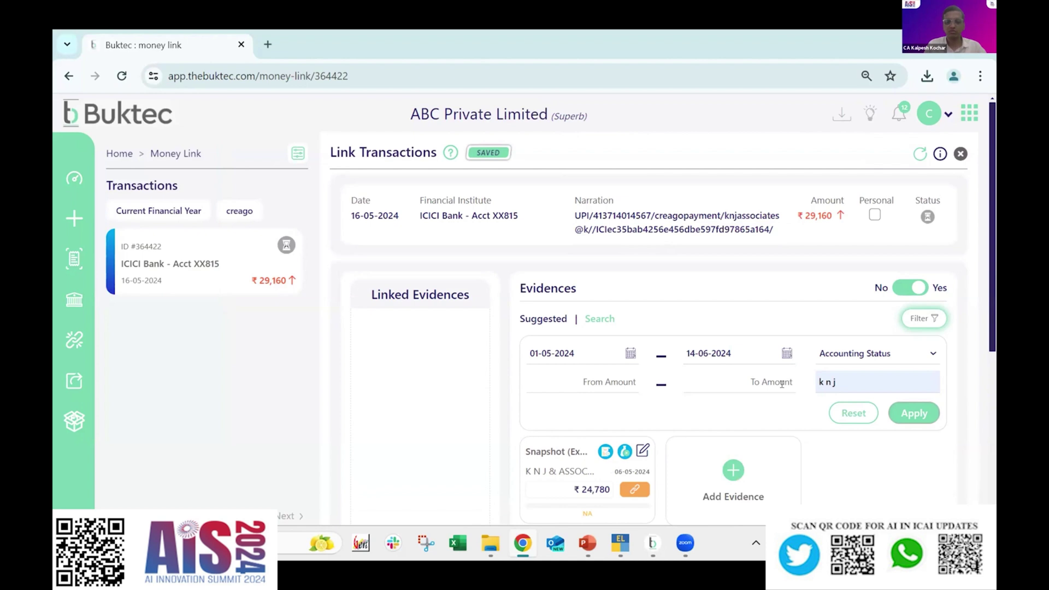
Select the ₹24,780 K N J snapshot as the transaction's evidence
scroll(782, 384, "down", 2)
mouse_move(563, 372)
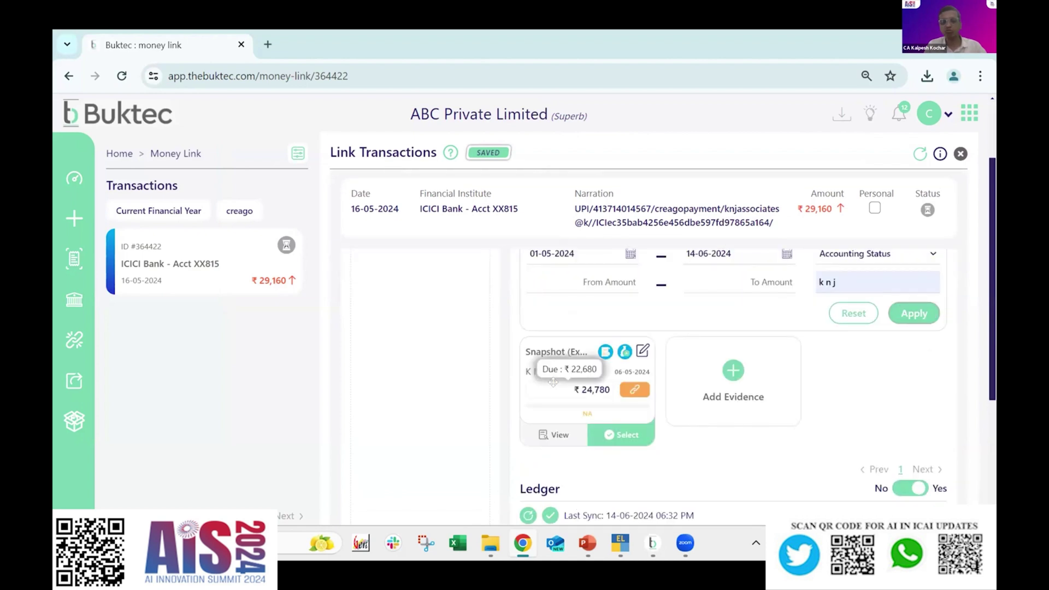
left_click(621, 436)
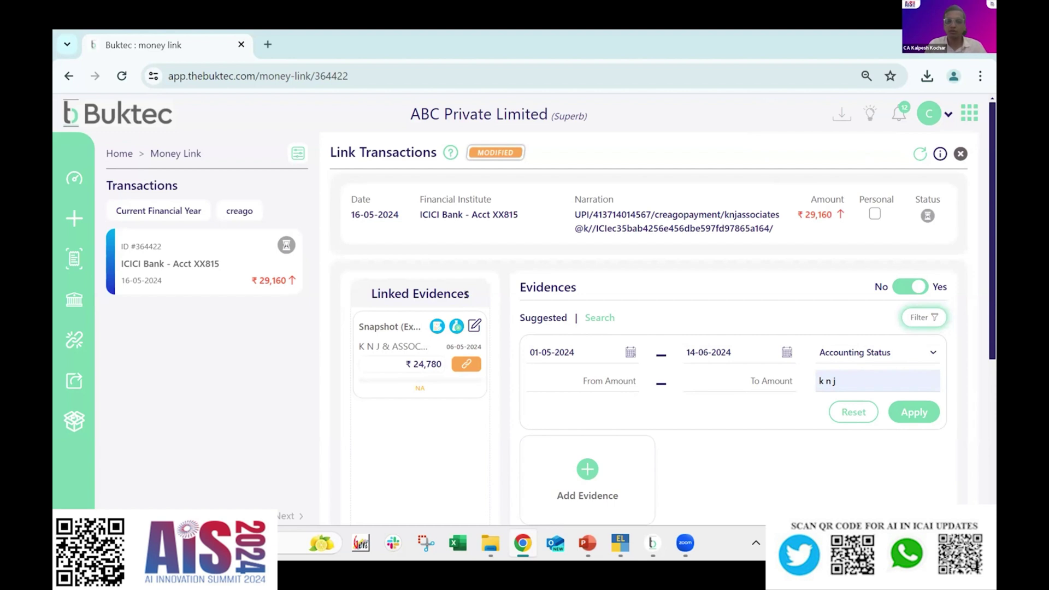
scroll(467, 273, "down", 1)
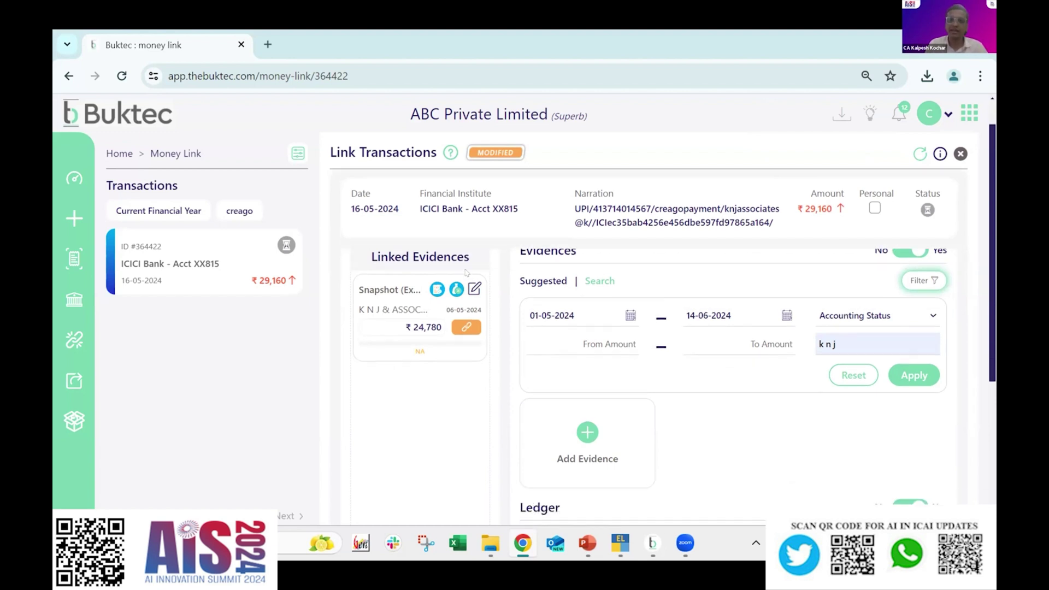
scroll(467, 272, "down", 2)
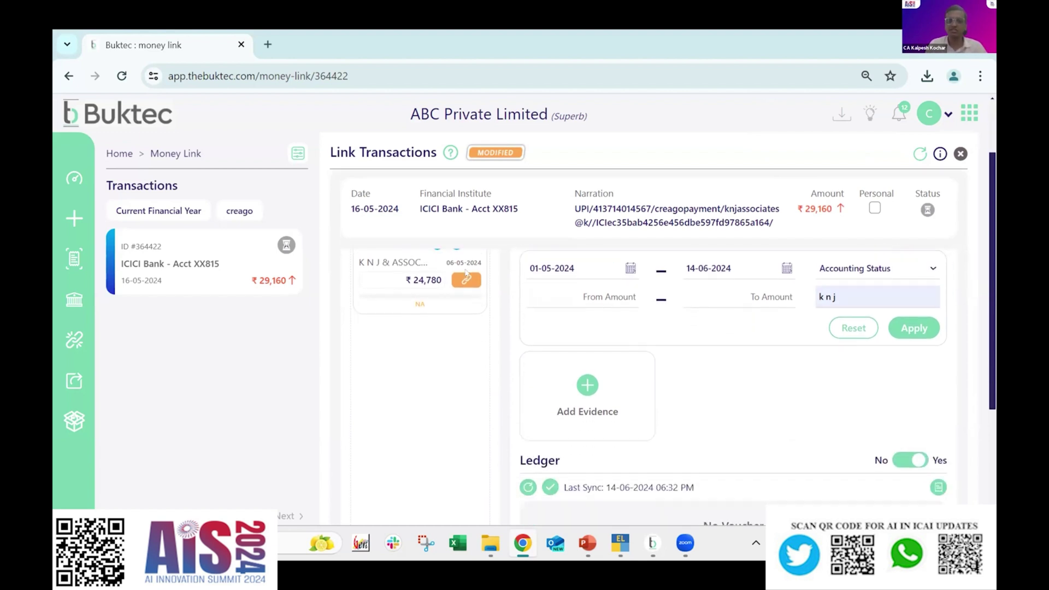
scroll(467, 272, "down", 5)
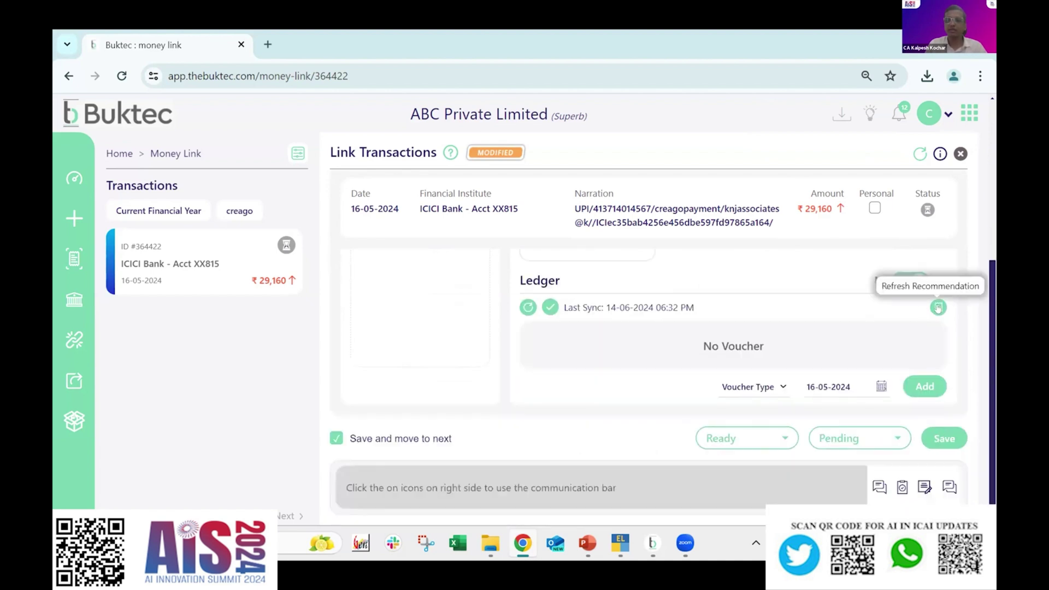
left_click(939, 308)
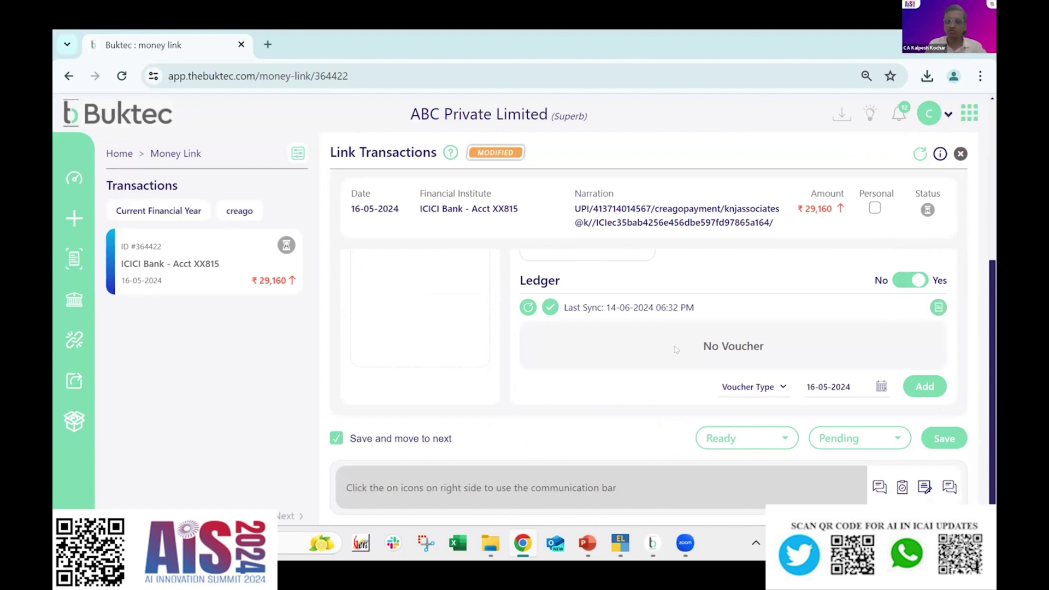
mouse_move(53, 324)
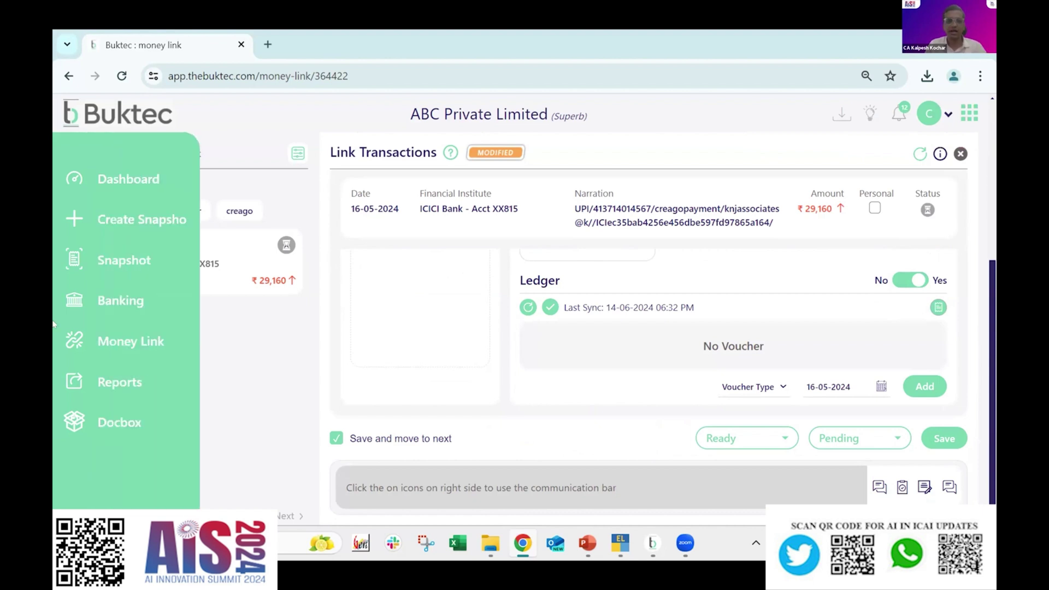
Return to Money Link without saving, search 'hdfc', and open the 20-04-2024 XX002 transaction
left_click(133, 350)
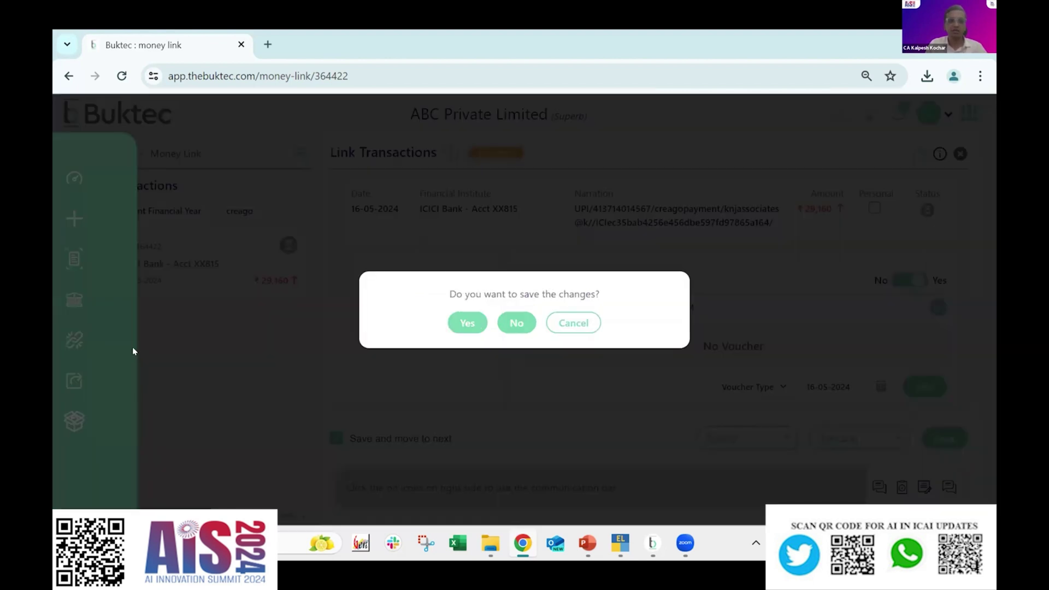
left_click(518, 323)
double_click(814, 206)
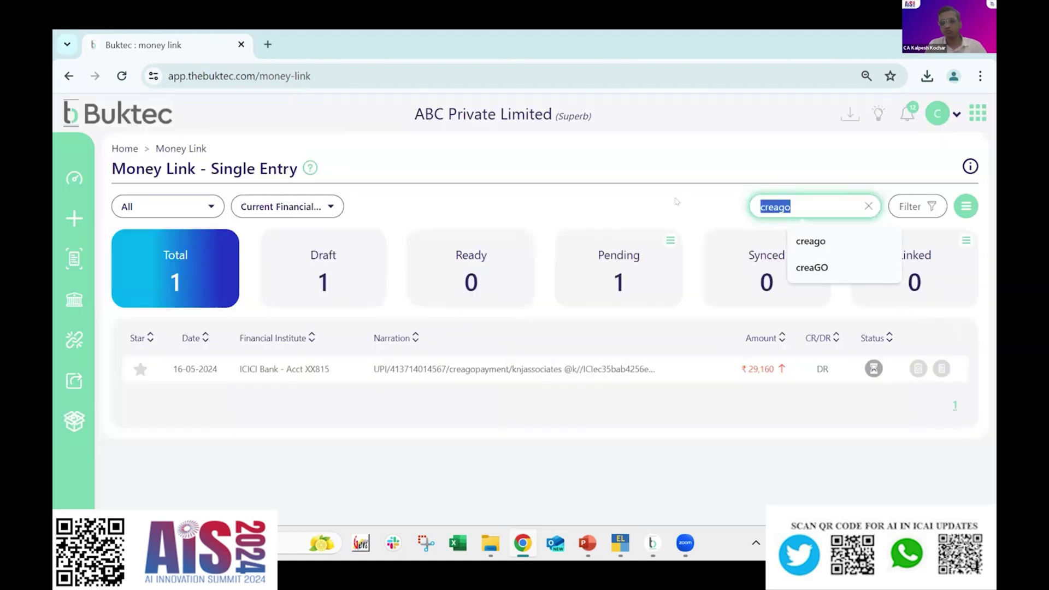
type("hdfc")
key("Return")
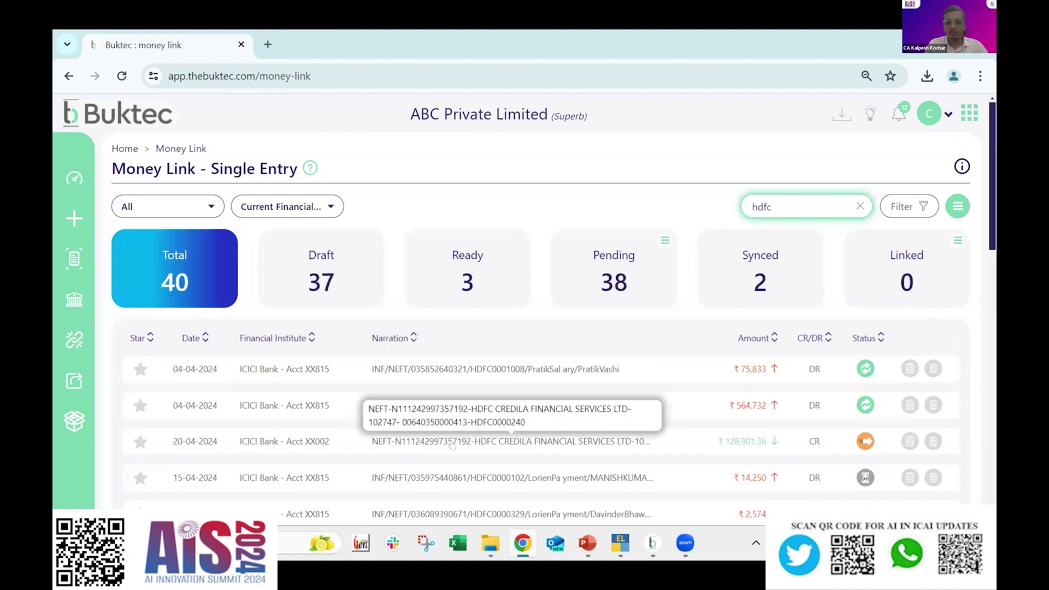
left_click(452, 442)
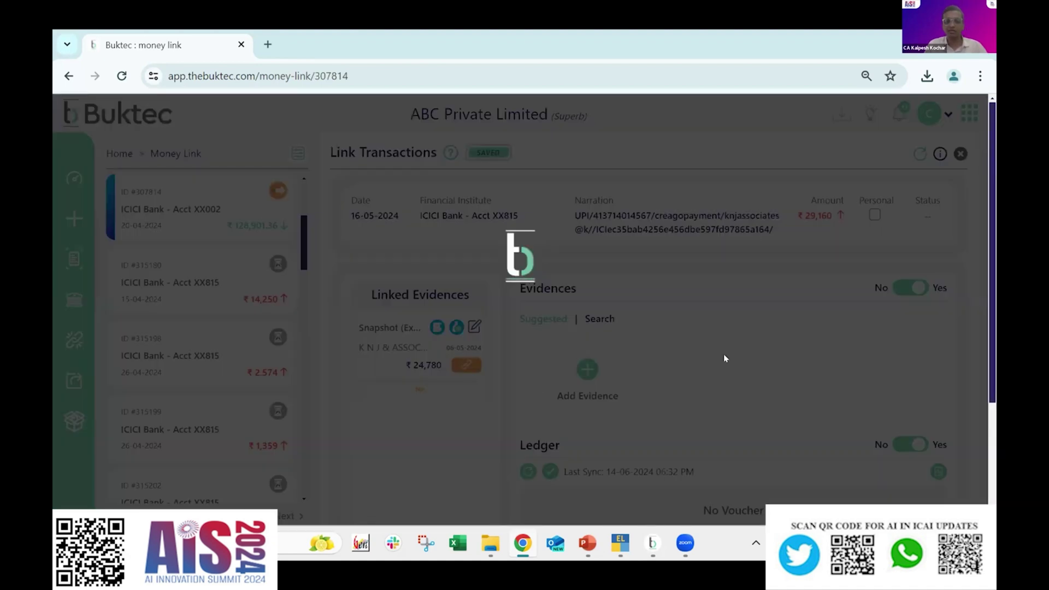
Refresh the recommendation and save the Receipt voucher crediting HDFC Credila, debiting ICICI BANK ₹128,901.36
scroll(726, 356, "down", 3)
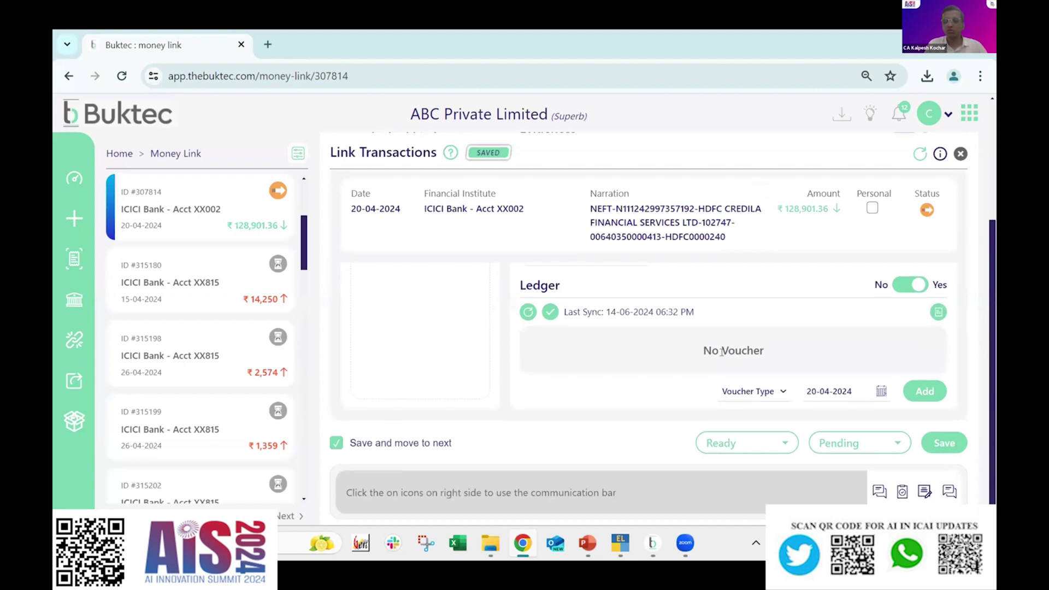
scroll(747, 334, "up", 2)
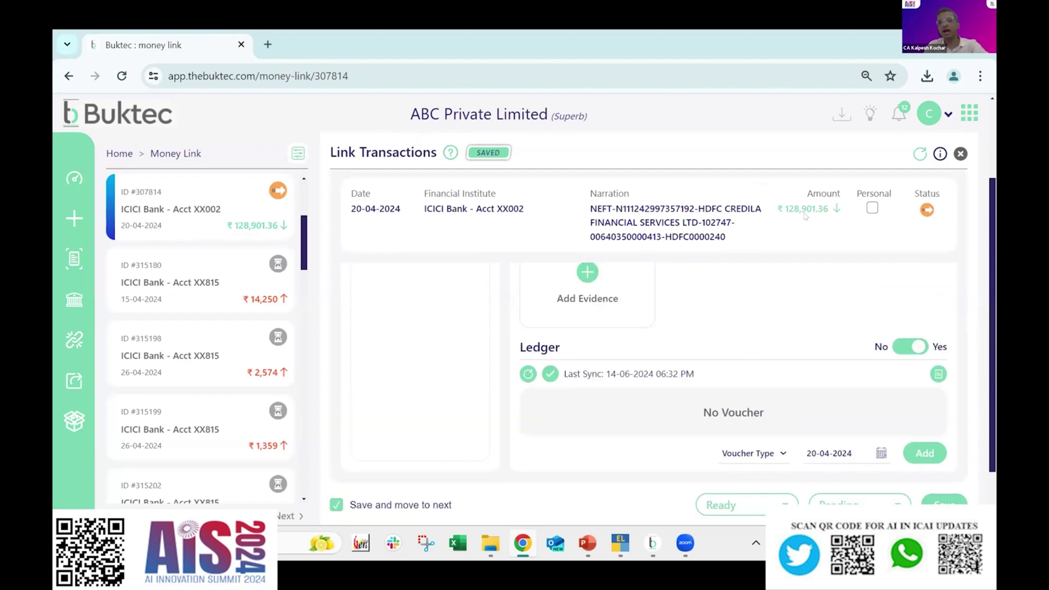
left_click(938, 374)
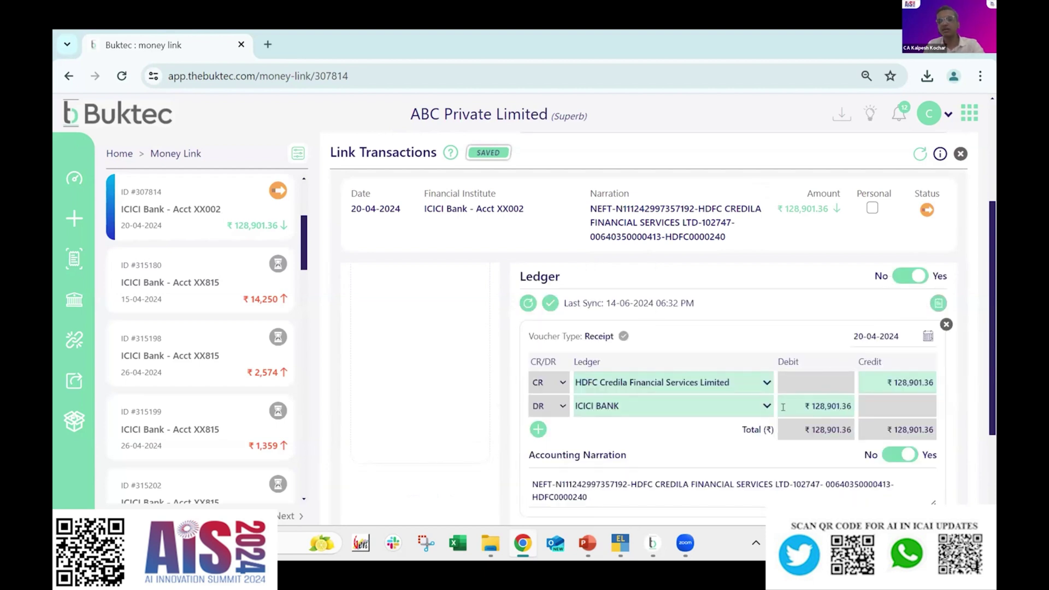
scroll(678, 405, "down", 1)
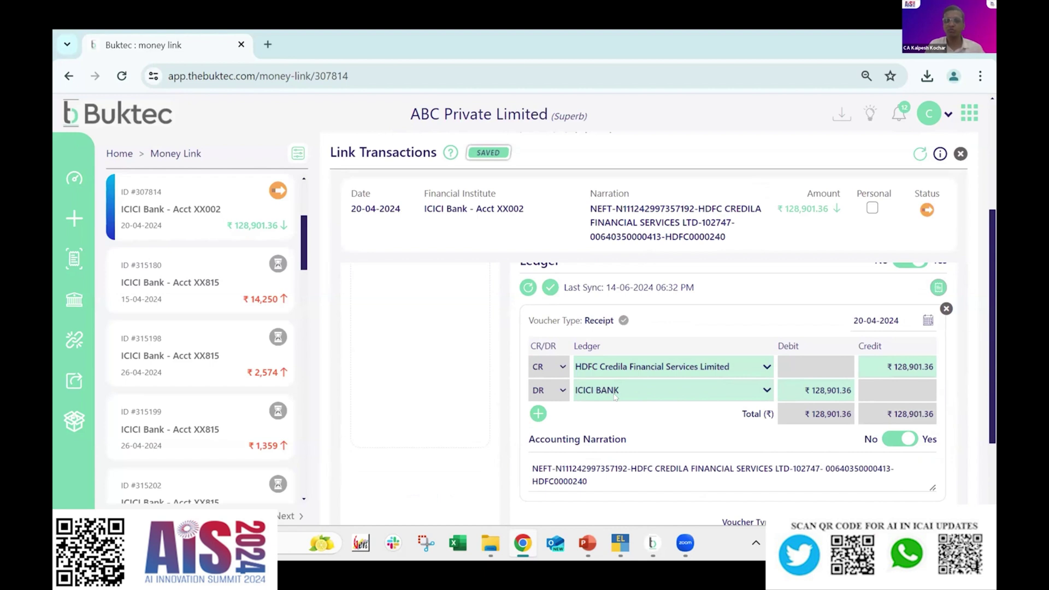
scroll(616, 397, "up", 1)
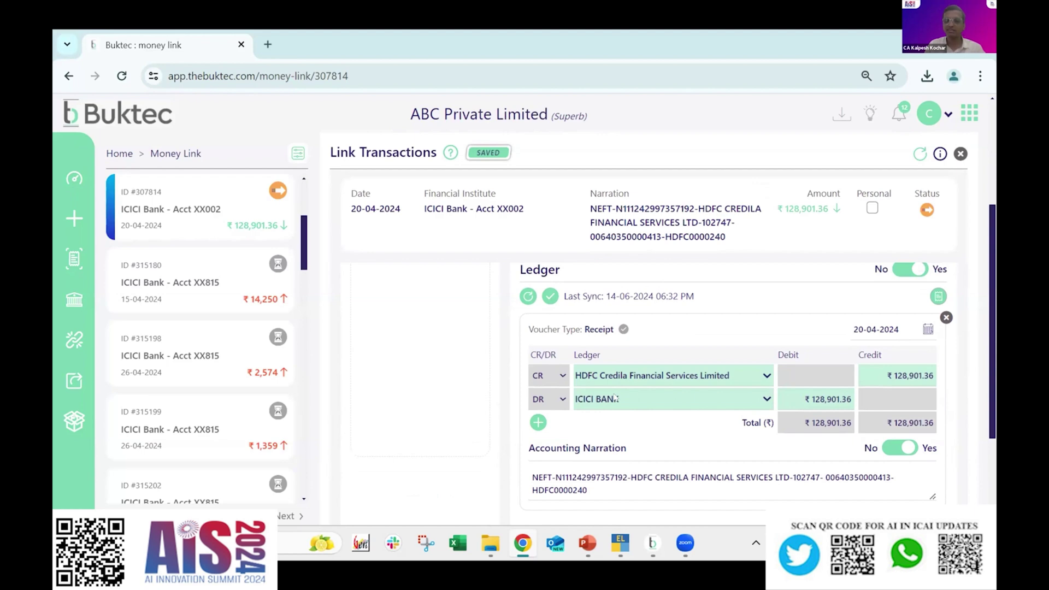
scroll(627, 387, "down", 2)
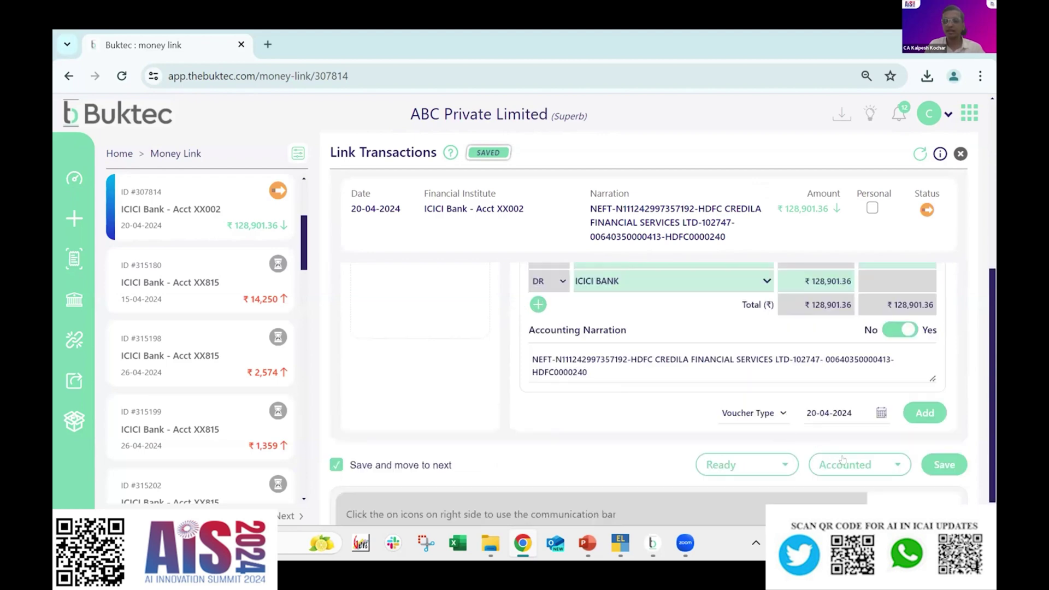
left_click(945, 466)
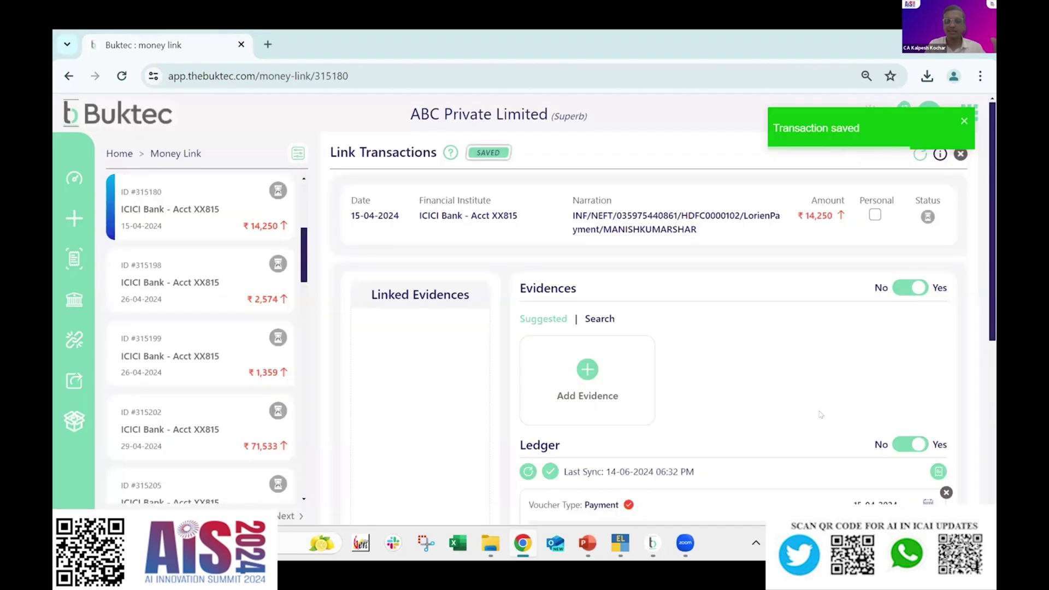
Switch to the Accounting Bridge window, then resume the PowerPoint slide show on Common Challenges in Accounting
scroll(821, 414, "down", 4)
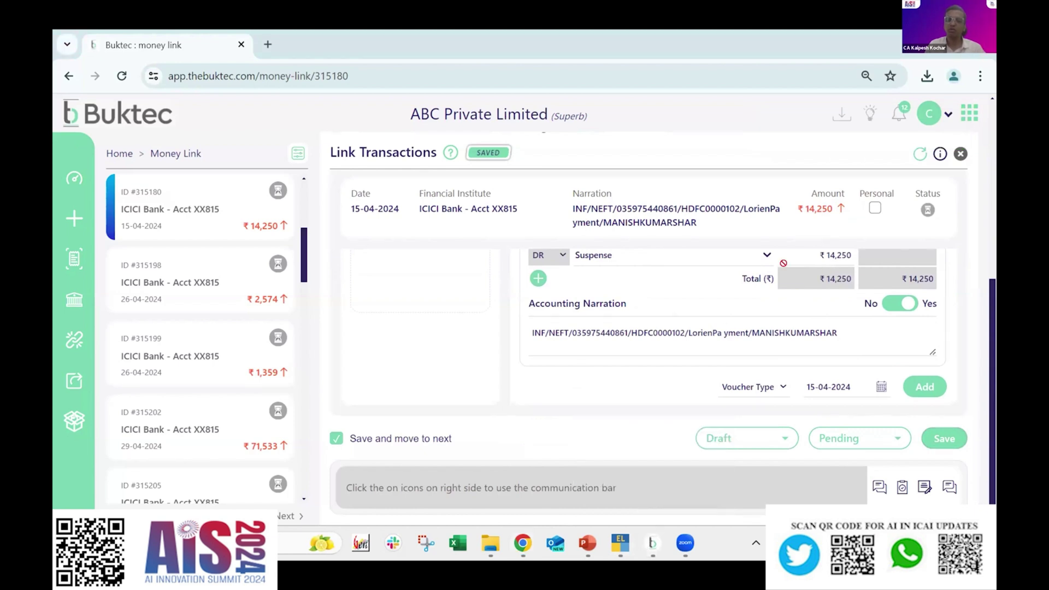
scroll(640, 383, "up", 5)
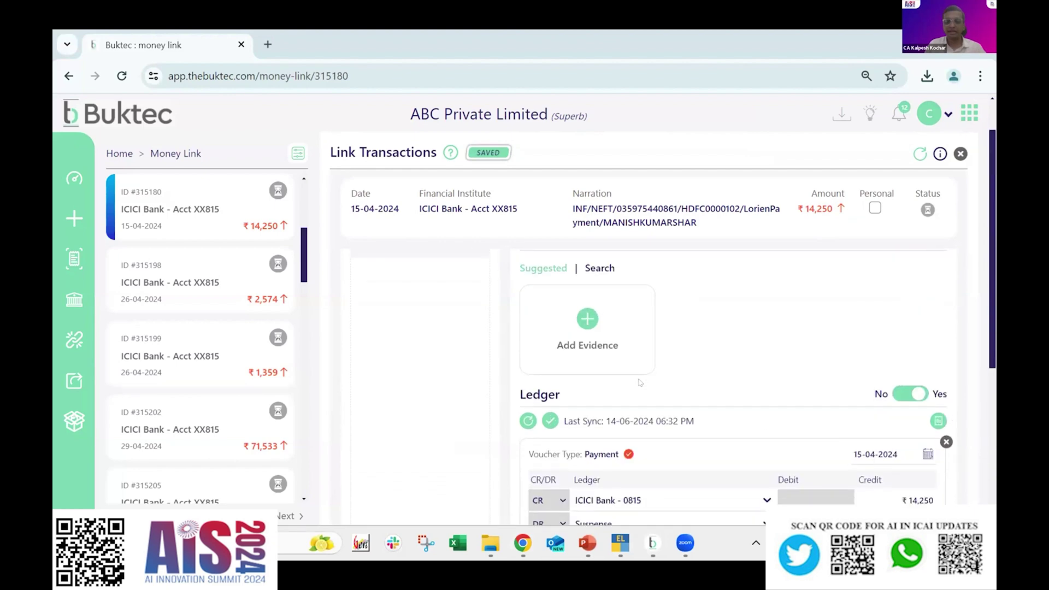
scroll(640, 383, "down", 3)
key("alt+Tab")
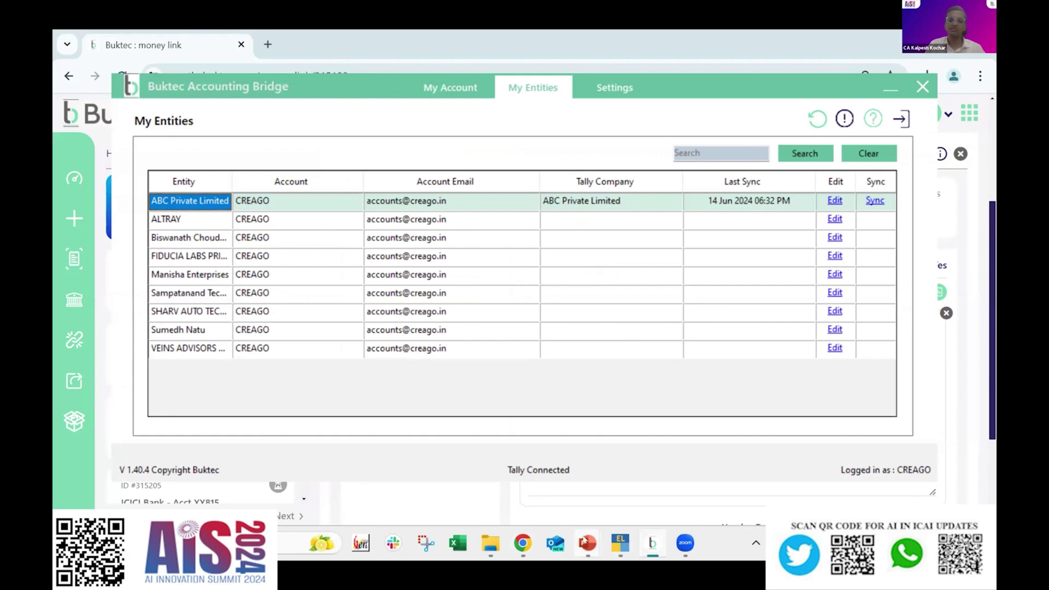
mouse_move(584, 541)
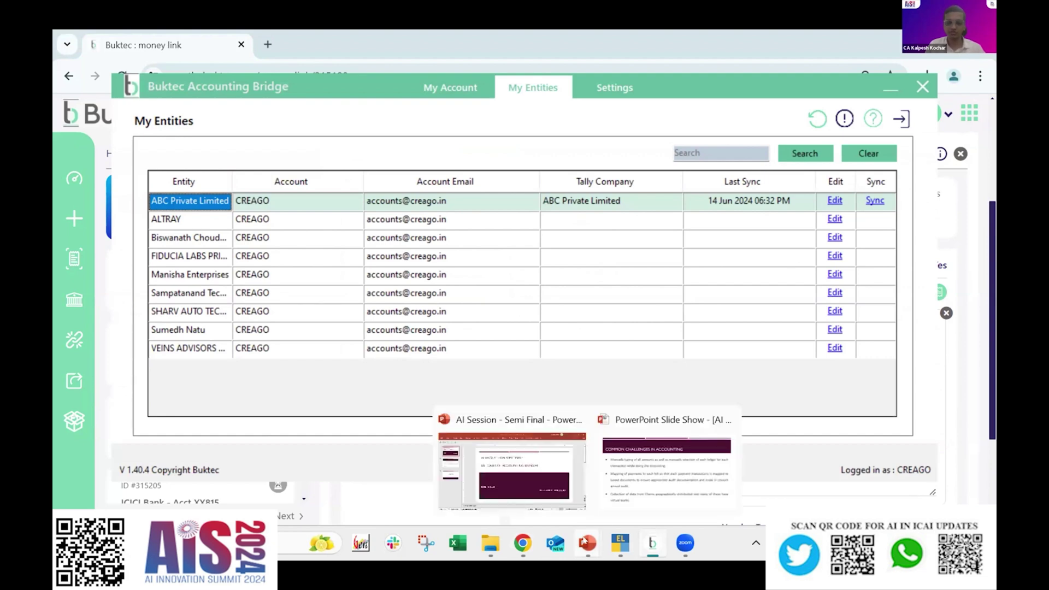
left_click(649, 484)
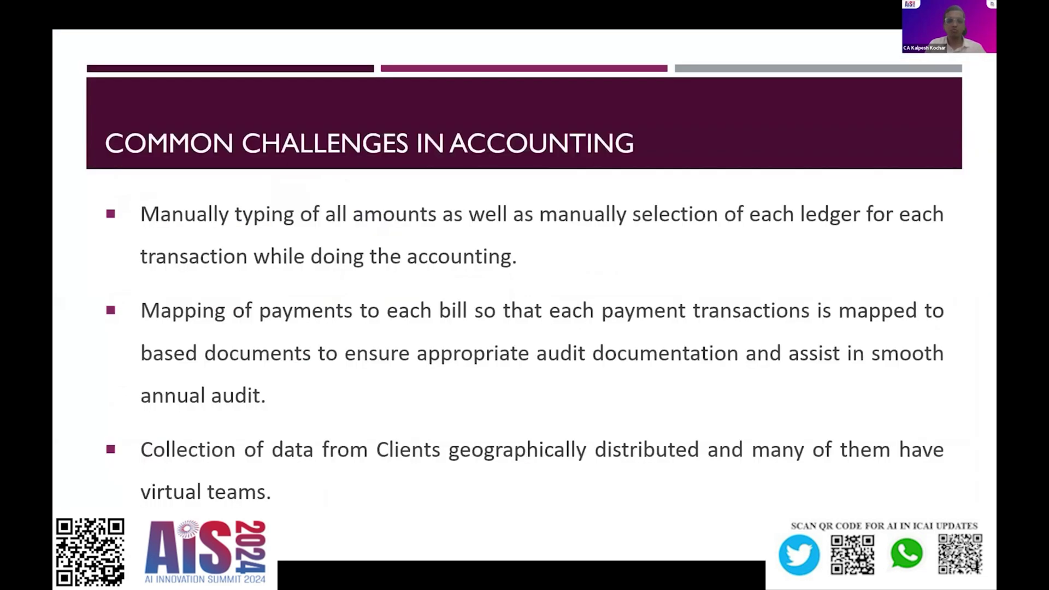